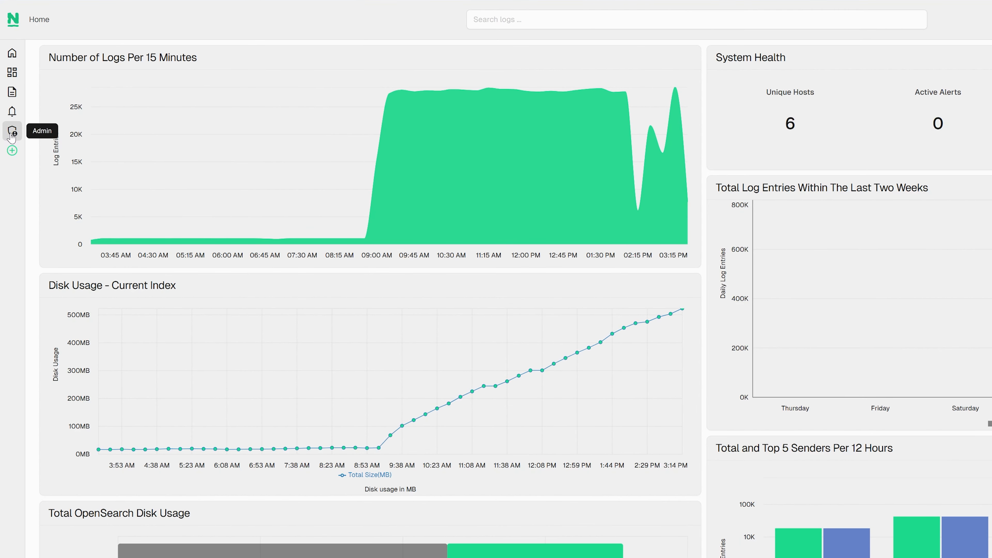
- Go to Admin > User Management, then on to the LDAP / AD Integration page
{"action": "left_click", "coordinate": [11, 133]}
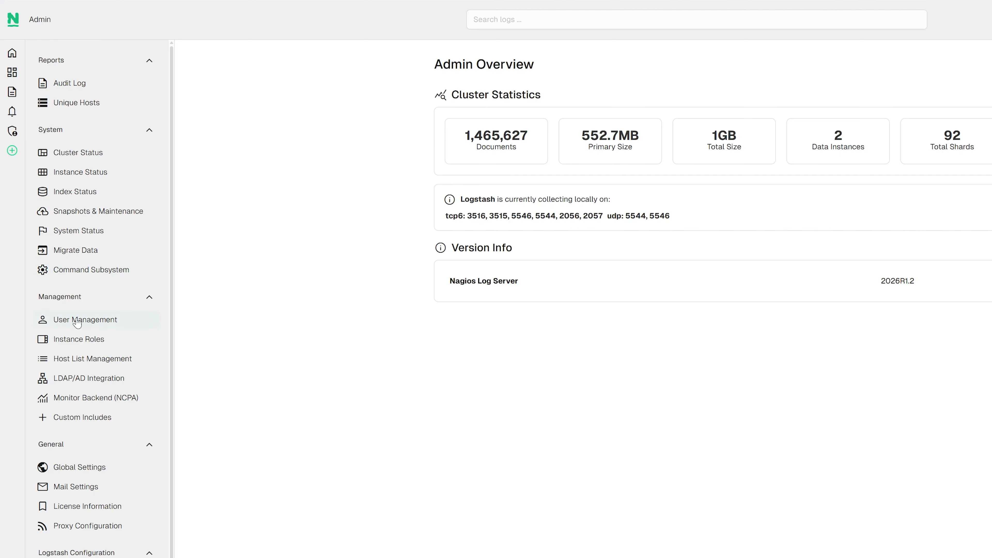
{"action": "left_click", "coordinate": [101, 329]}
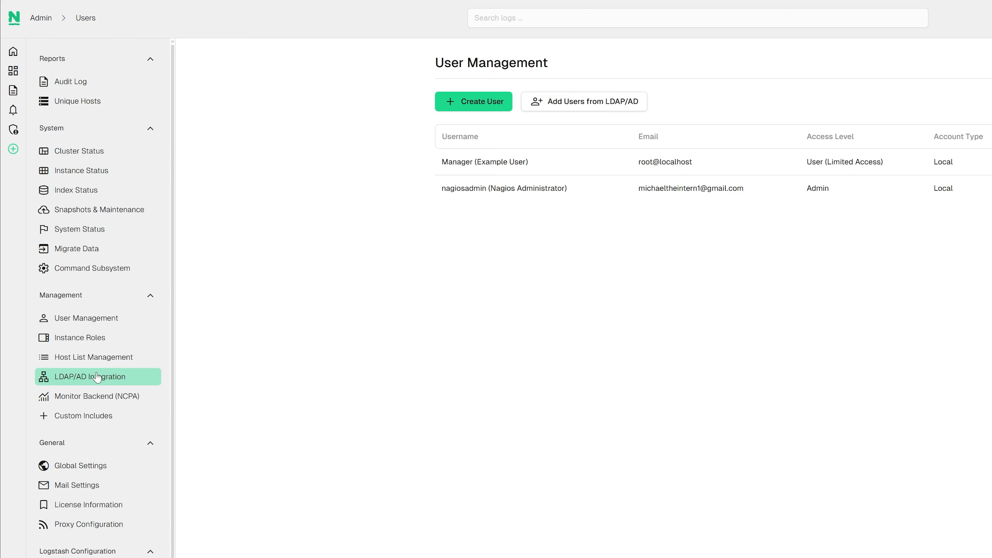
{"action": "left_click", "coordinate": [97, 377]}
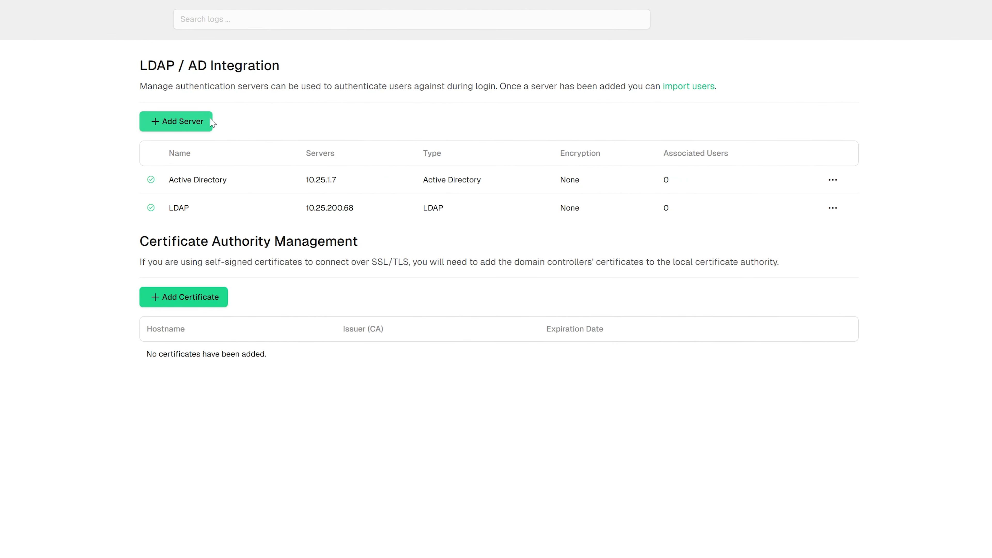
- Try adding a new authentication server of type LDAP, then cancel it
{"action": "left_click", "coordinate": [187, 122]}
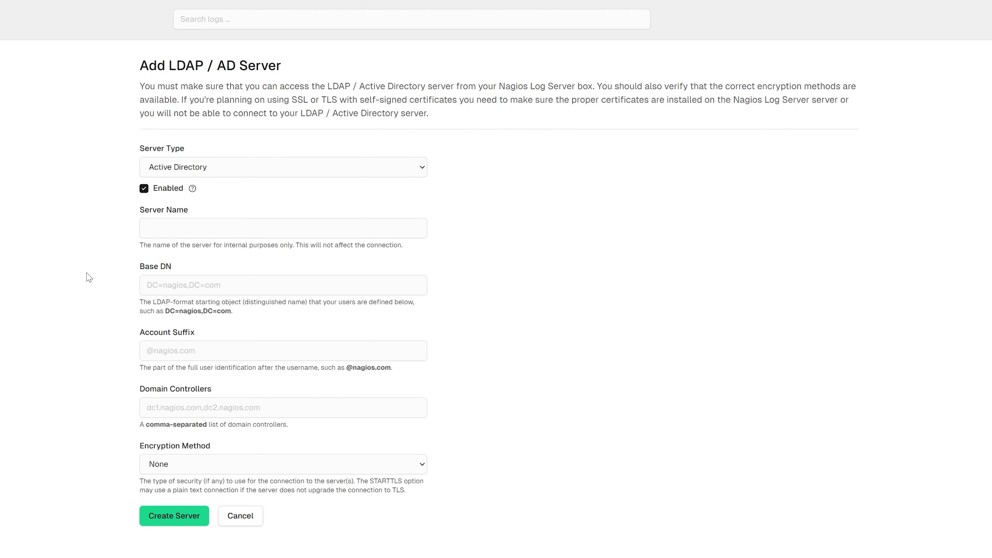
{"action": "left_click", "coordinate": [194, 169]}
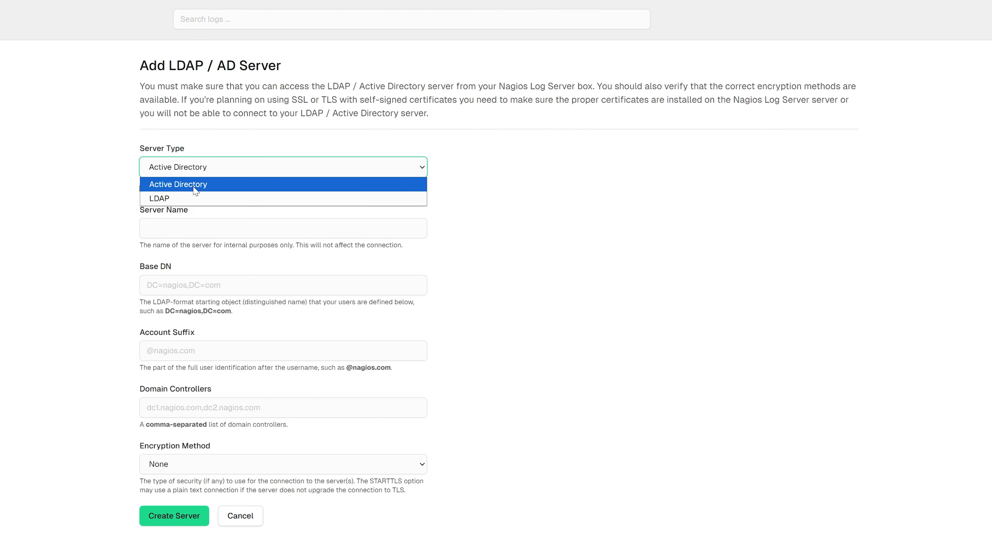
{"action": "left_click", "coordinate": [192, 196]}
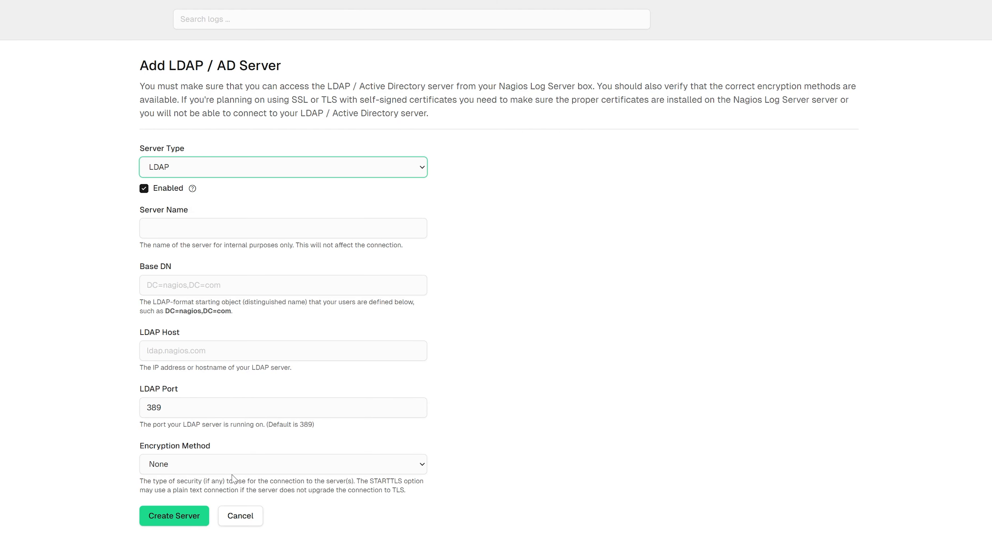
{"action": "left_click", "coordinate": [240, 516]}
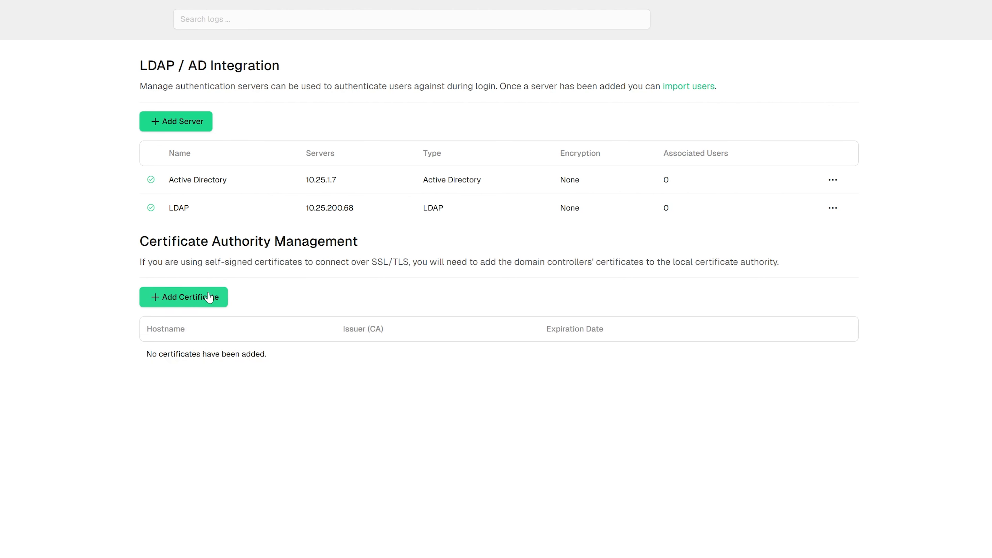
- Open and close the Add Certificate form, then return to User Management
{"action": "left_click", "coordinate": [179, 299]}
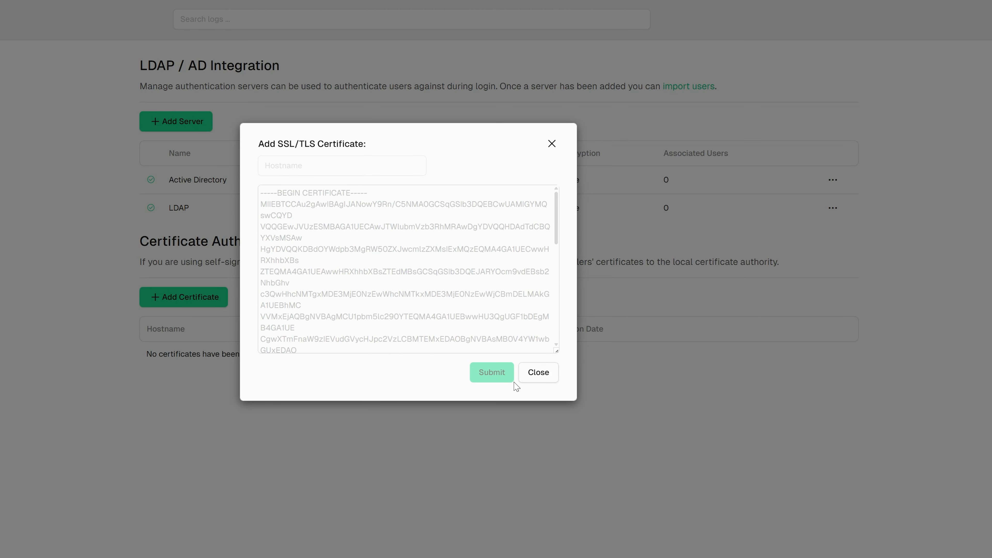
{"action": "left_click", "coordinate": [528, 377]}
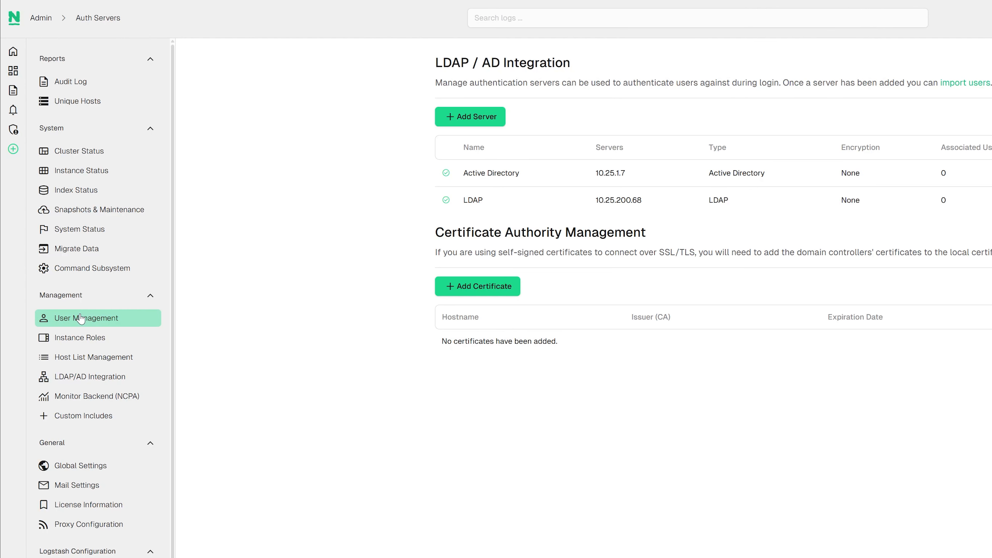
{"action": "left_click", "coordinate": [80, 319]}
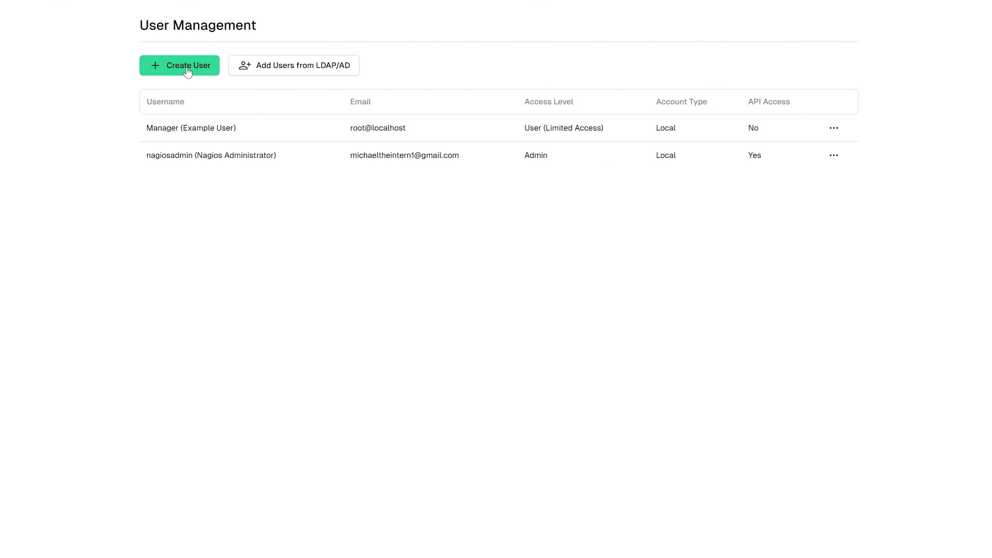
- Fill in the Create User form with the user's full name, e-mail, username and a confirmed password
{"action": "left_click", "coordinate": [187, 66]}
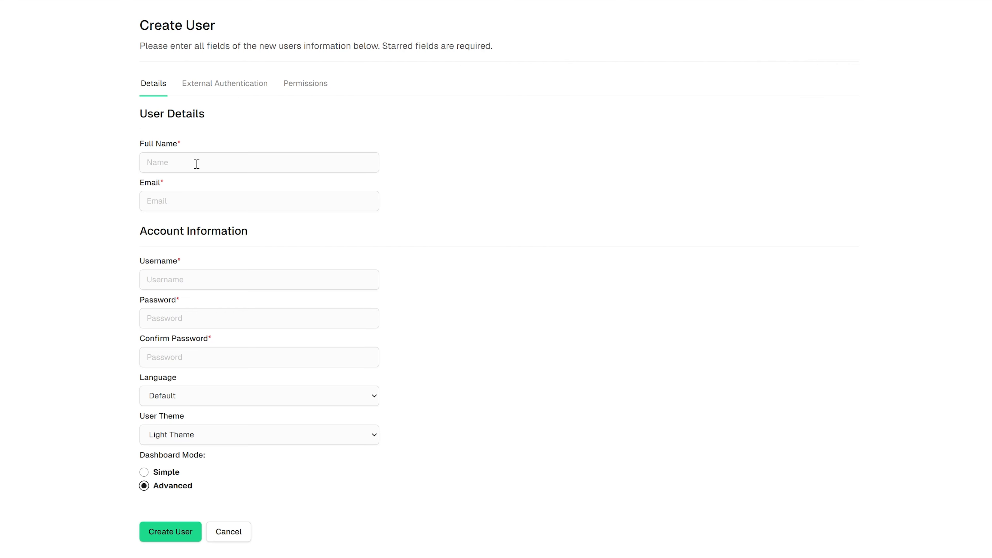
{"action": "left_click", "coordinate": [215, 162]}
{"action": "type", "text": "John Smith"}
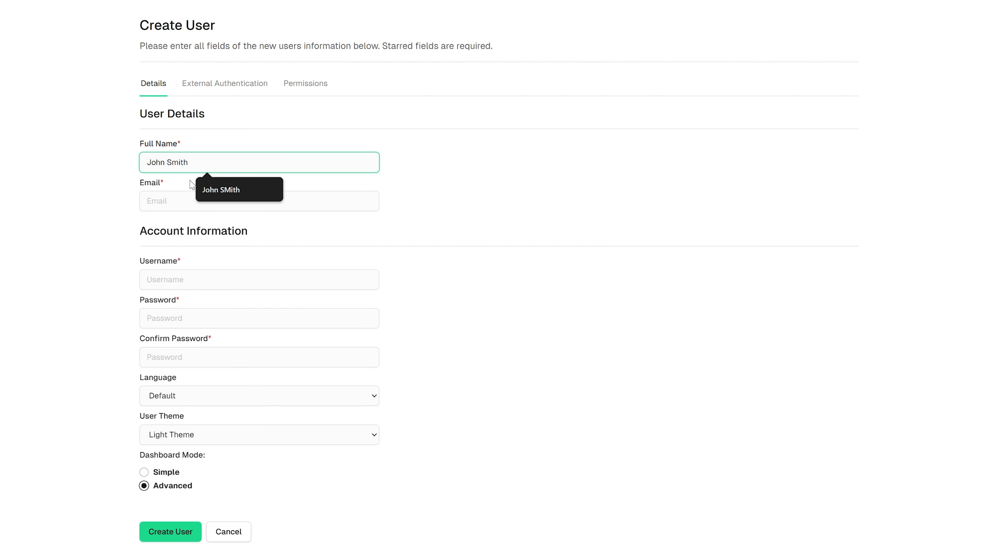
{"action": "left_click", "coordinate": [171, 196]}
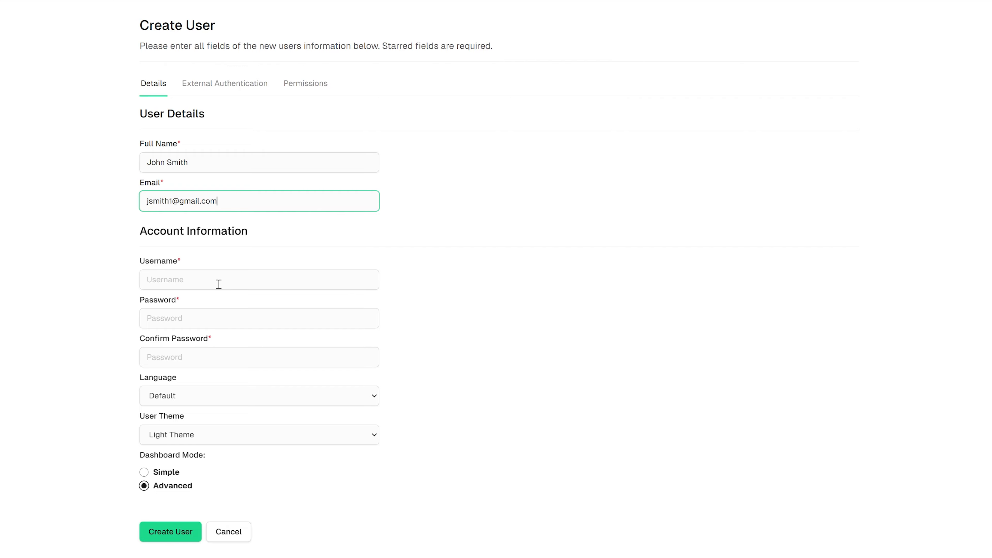
{"action": "left_click", "coordinate": [211, 278]}
{"action": "type", "text": "jsmith"}
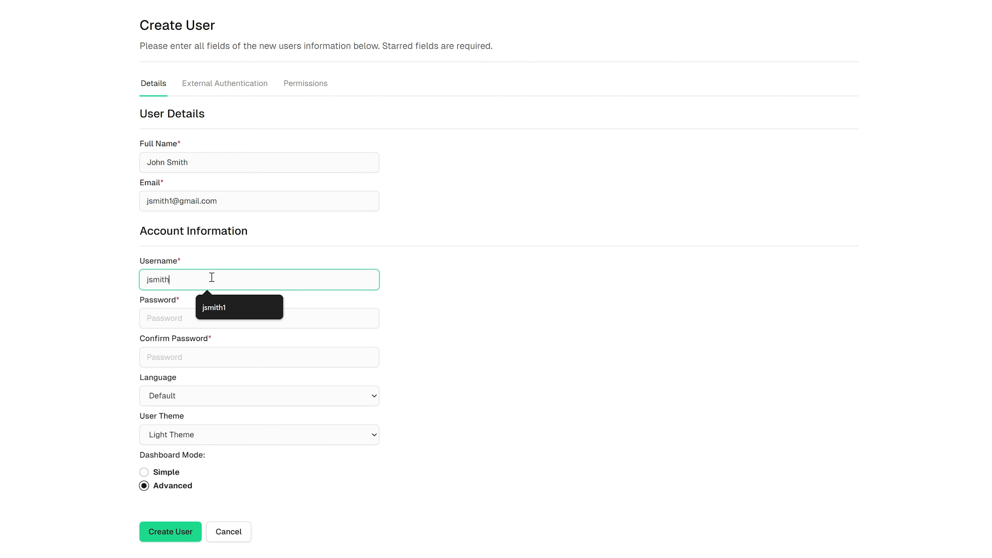
{"action": "left_click", "coordinate": [159, 319]}
{"action": "type", "text": "•••••"}
{"action": "left_click", "coordinate": [174, 352]}
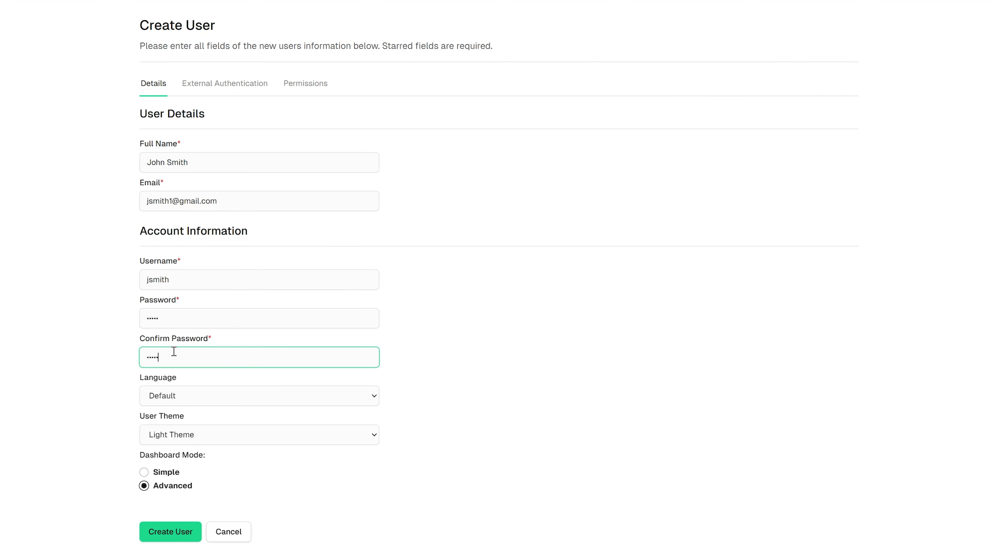
{"action": "type", "text": "•••••"}
{"action": "left_click", "coordinate": [471, 364]}
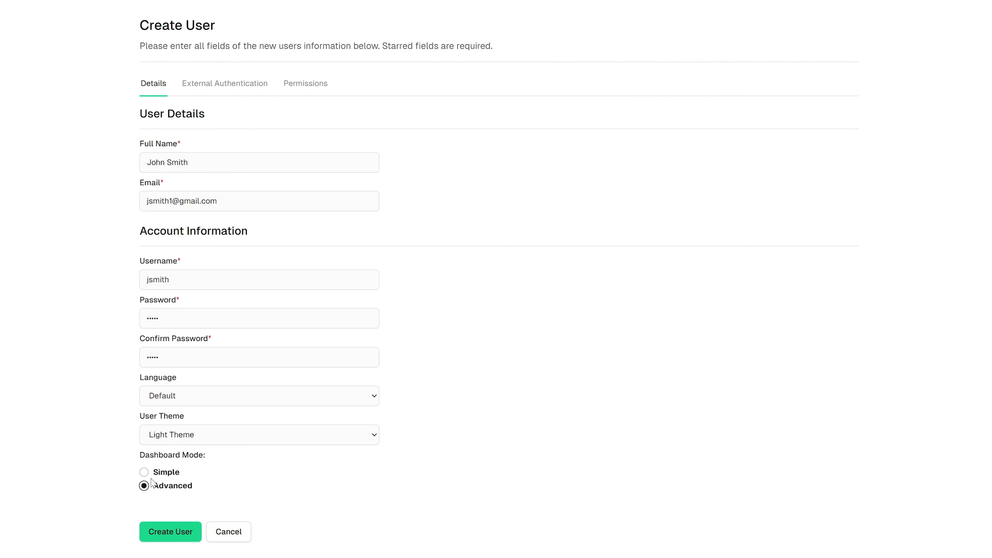
{"action": "left_click", "coordinate": [213, 88]}
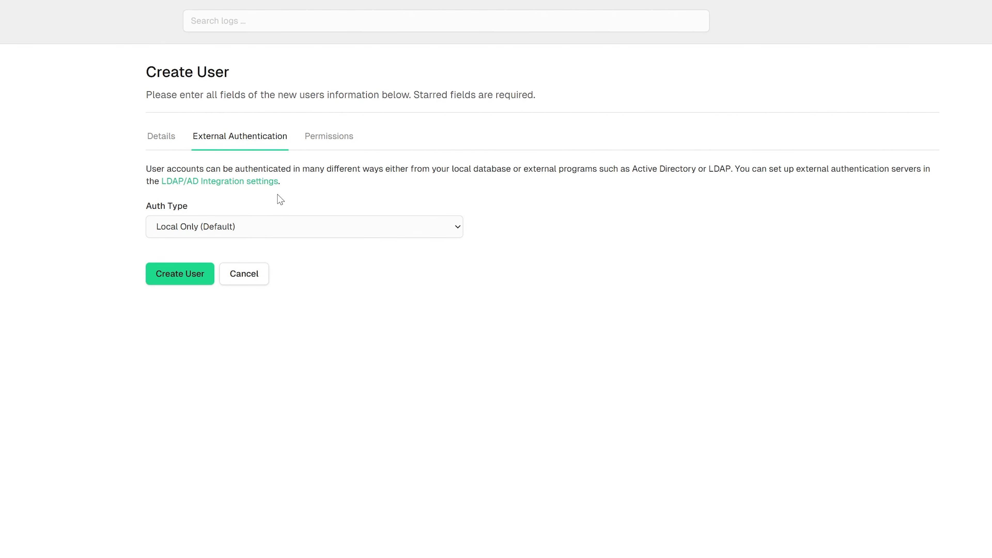
- Set the new user's Auth Type to LDAP with LDAP server 10.25.200.68, after briefly trying Active Directory
{"action": "left_click", "coordinate": [284, 231]}
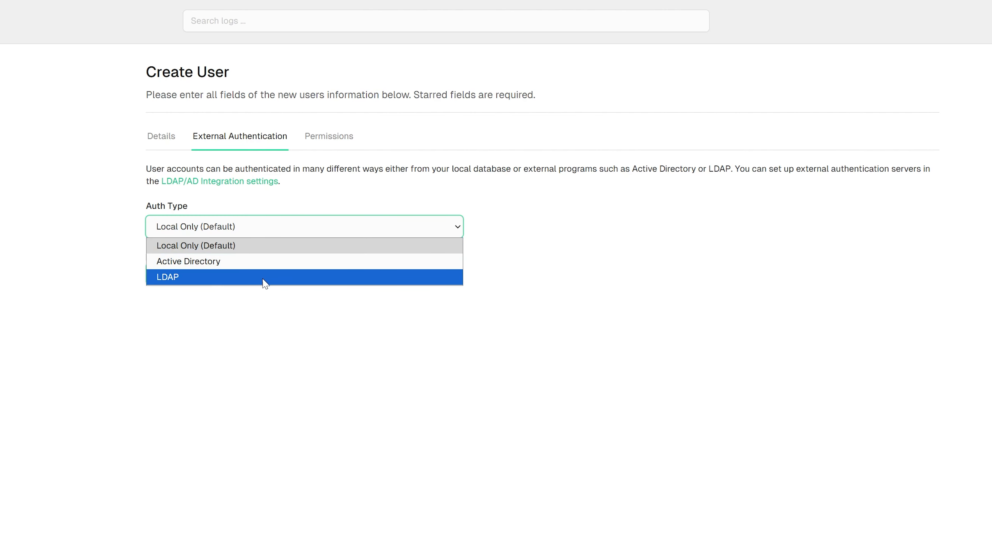
{"action": "left_click", "coordinate": [260, 262]}
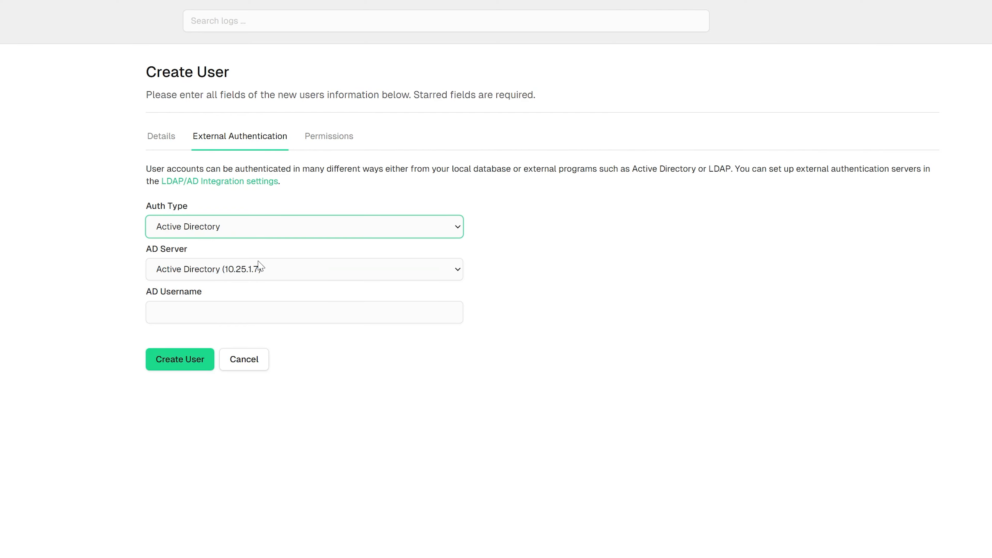
{"action": "left_click", "coordinate": [187, 272]}
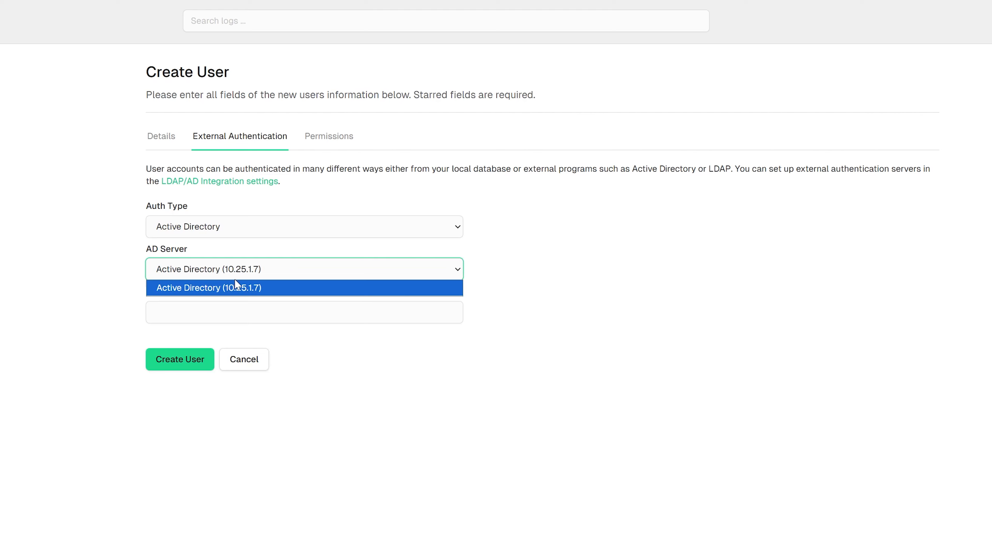
{"action": "left_click", "coordinate": [271, 292]}
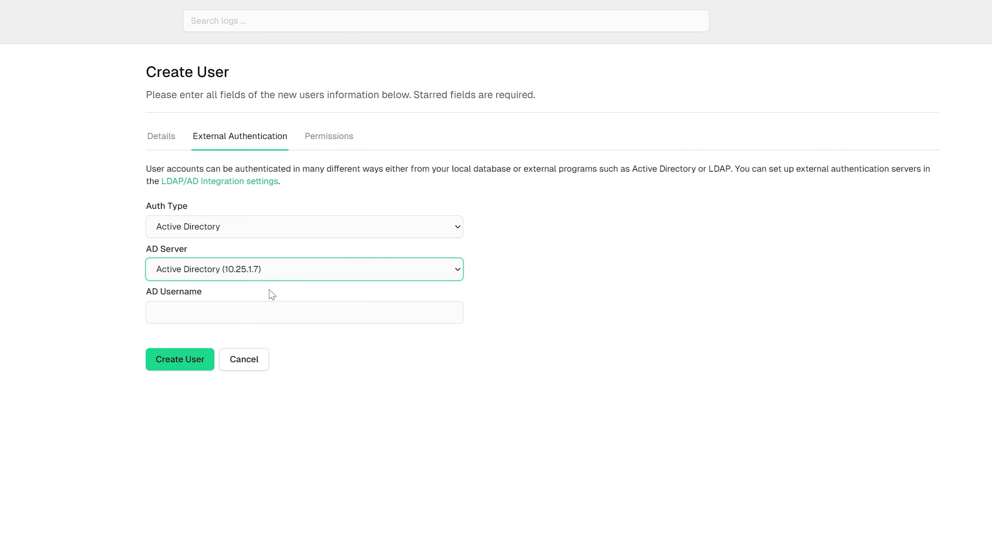
{"action": "left_click", "coordinate": [192, 312]}
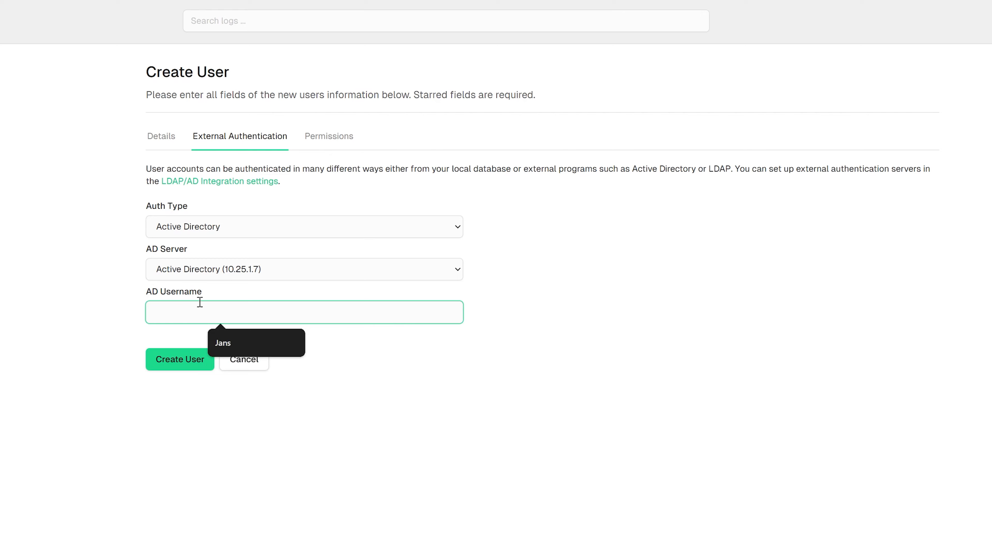
{"action": "left_click", "coordinate": [256, 226]}
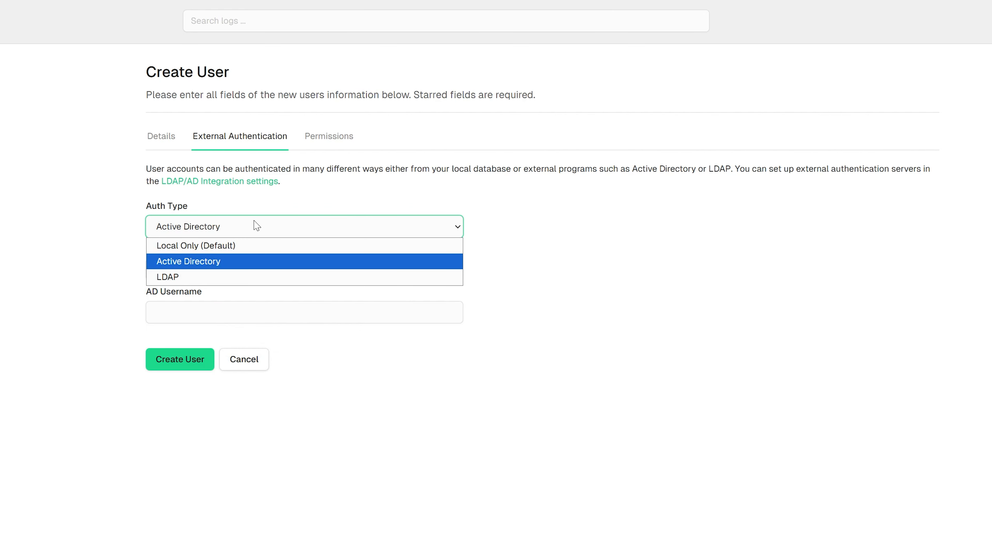
{"action": "left_click", "coordinate": [201, 276]}
{"action": "left_click", "coordinate": [284, 275]}
{"action": "left_click", "coordinate": [286, 274]}
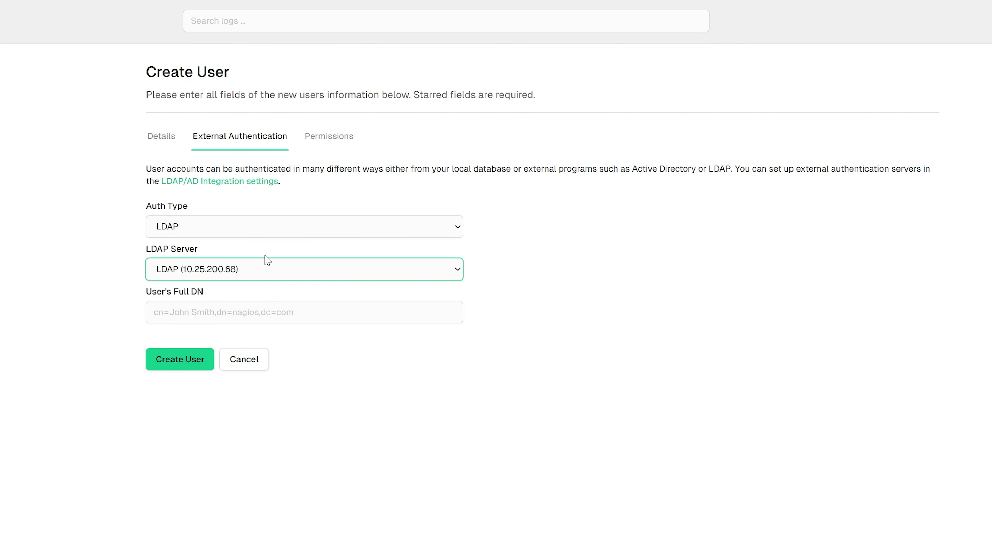
{"action": "left_click", "coordinate": [336, 141]}
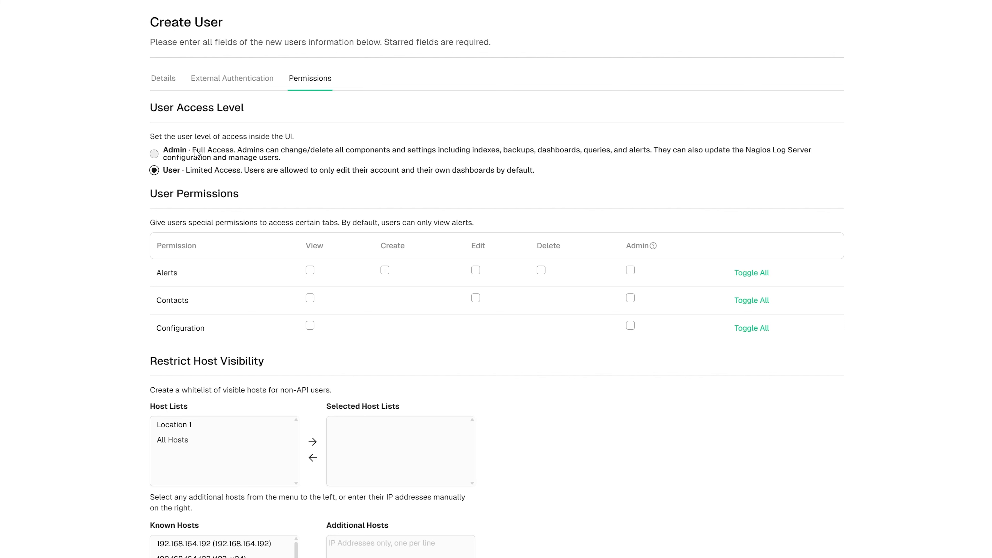
- Keep the user at User access and grant Alerts View, Create, Edit and Admin permissions
{"action": "left_click", "coordinate": [167, 156]}
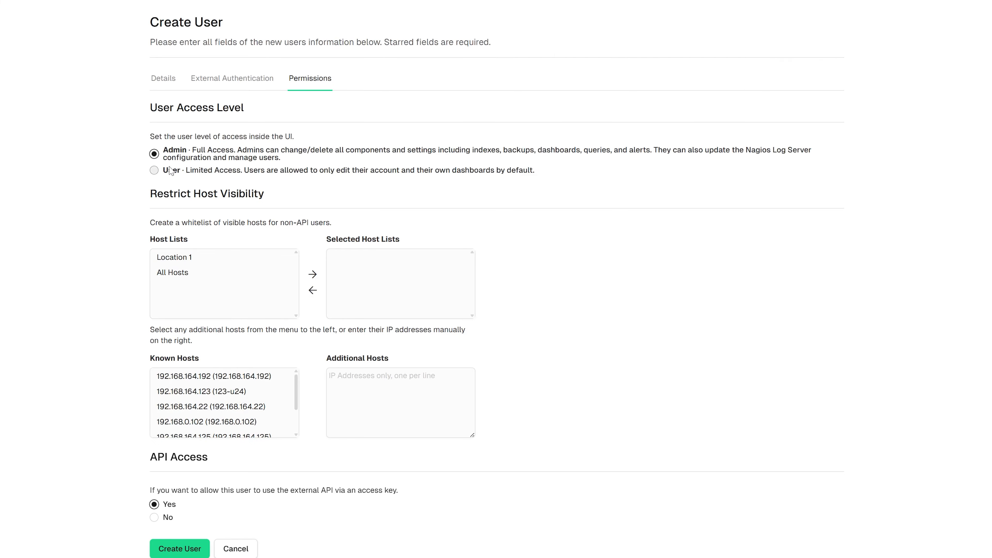
{"action": "left_click", "coordinate": [154, 170]}
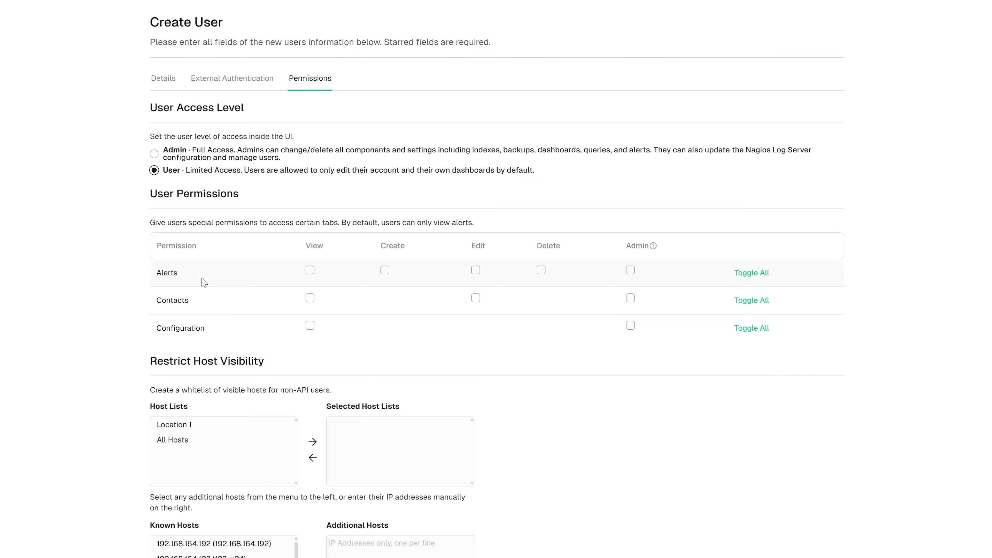
{"action": "left_click", "coordinate": [310, 272]}
{"action": "left_click", "coordinate": [384, 272]}
{"action": "left_click", "coordinate": [476, 273]}
{"action": "left_click", "coordinate": [630, 271]}
- Add Location 1 to the user's selected host lists
{"action": "scroll", "coordinate": [319, 430], "scroll_direction": "down", "scroll_amount": 3}
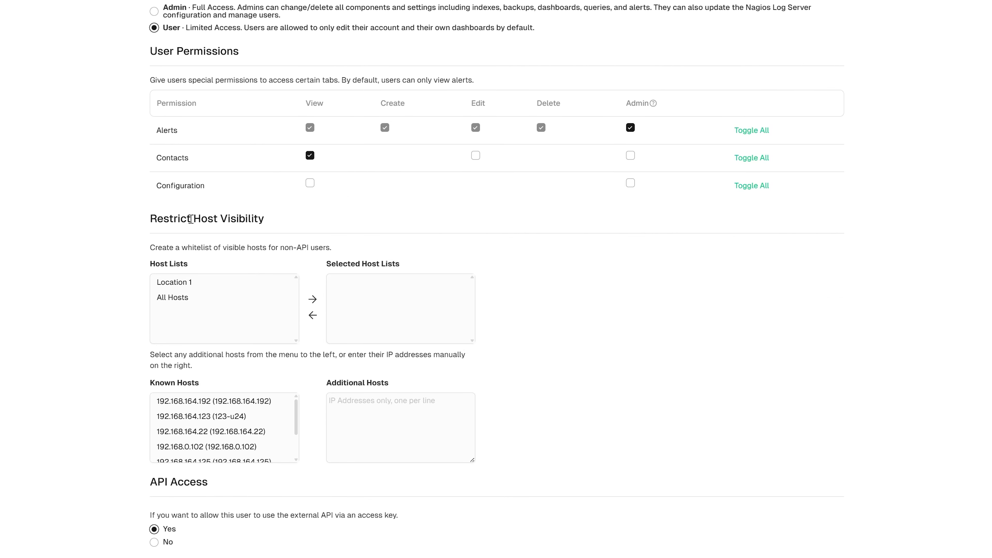
{"action": "left_click", "coordinate": [211, 281]}
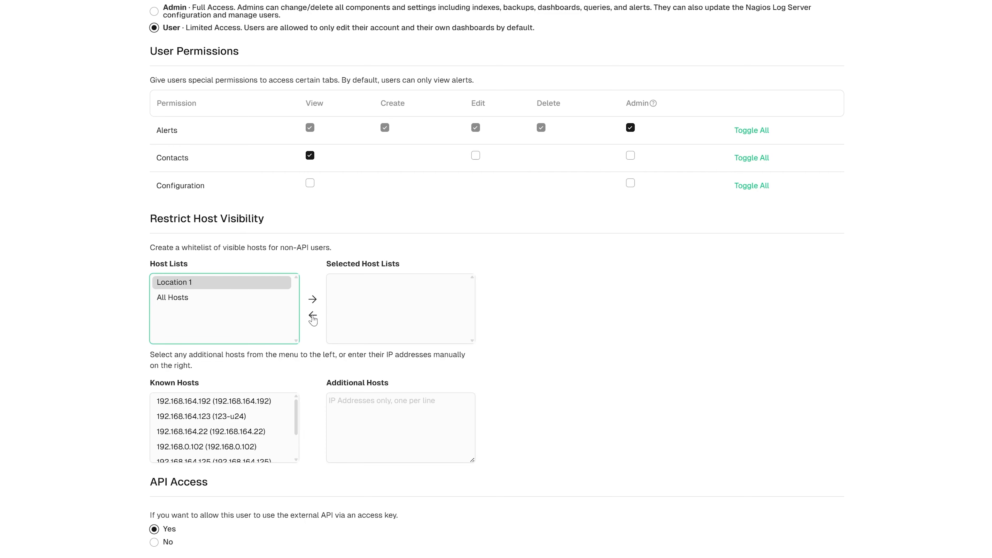
{"action": "left_click", "coordinate": [312, 299]}
- Allow hosts 192.168.164.192, .123 and .22, set API Access to No, and create the user
{"action": "scroll", "coordinate": [232, 356], "scroll_direction": "down", "scroll_amount": 1}
{"action": "left_click", "coordinate": [230, 343]}
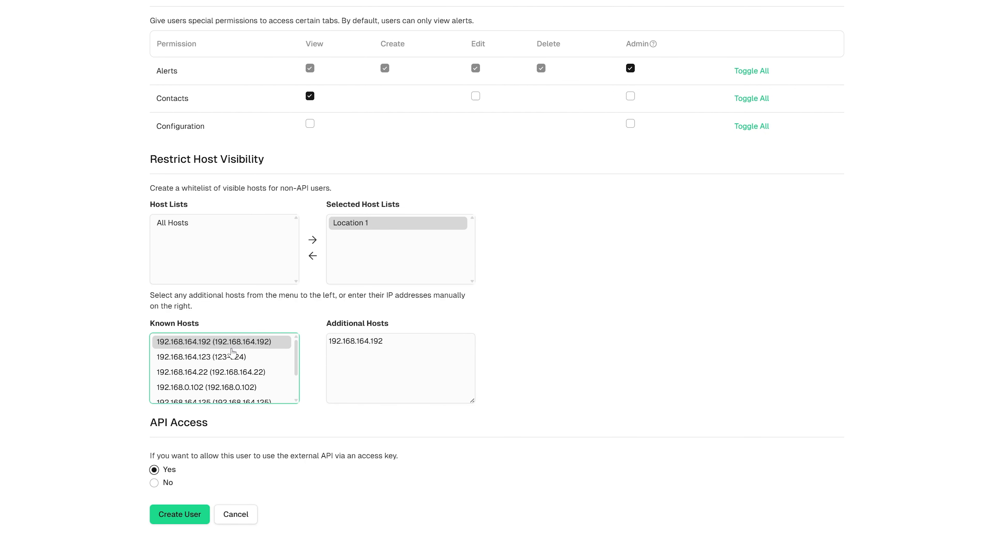
{"action": "left_click", "coordinate": [231, 357]}
{"action": "left_click", "coordinate": [230, 371]}
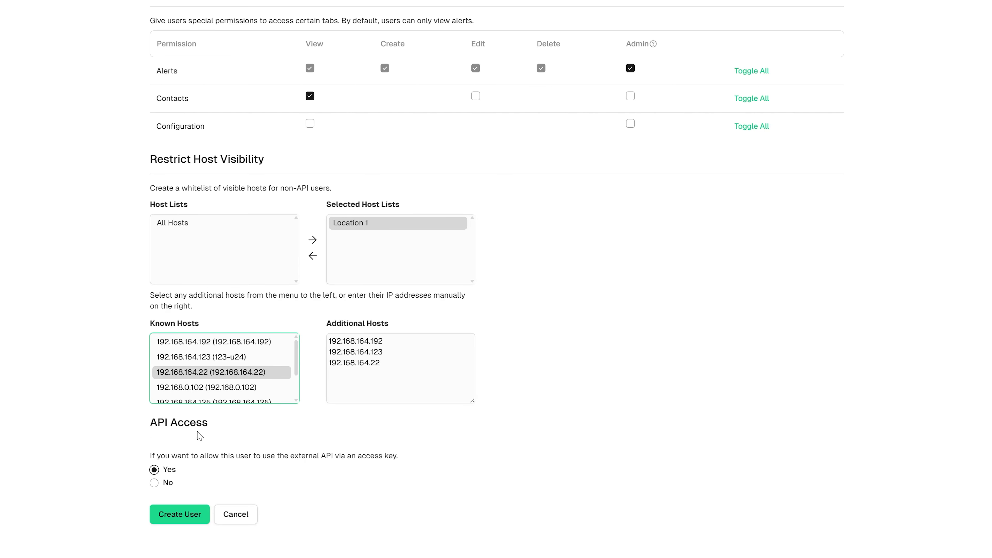
{"action": "left_click", "coordinate": [156, 484]}
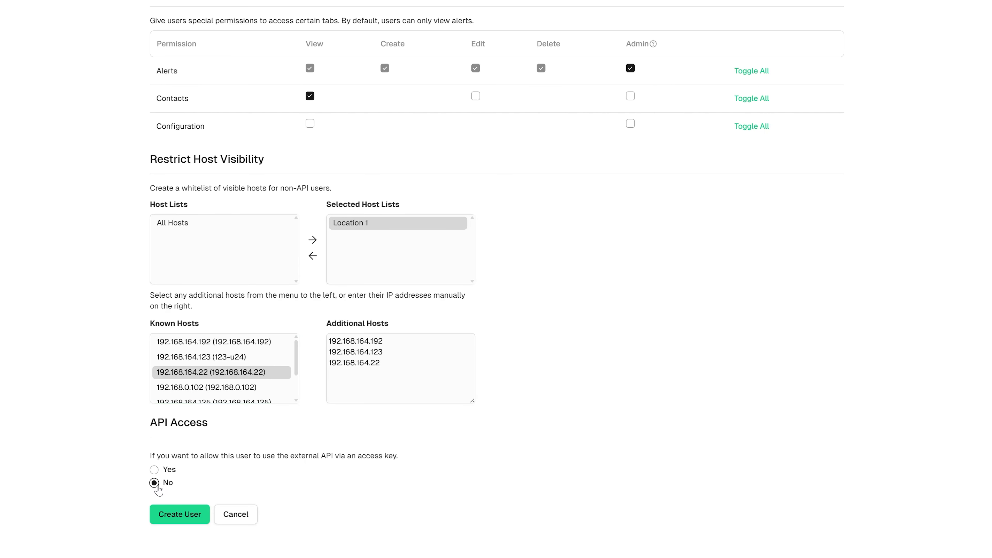
{"action": "left_click", "coordinate": [189, 515]}
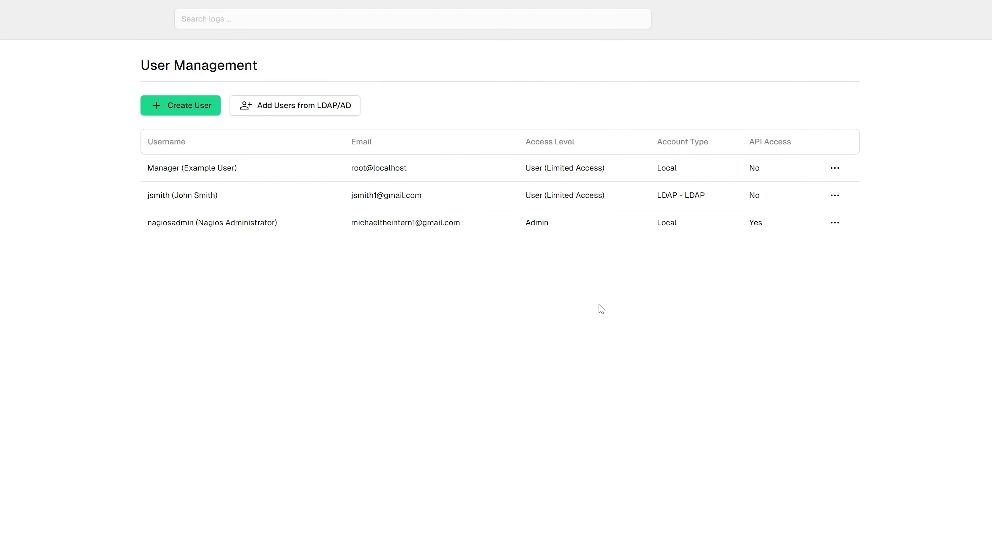
{"action": "left_click", "coordinate": [834, 196]}
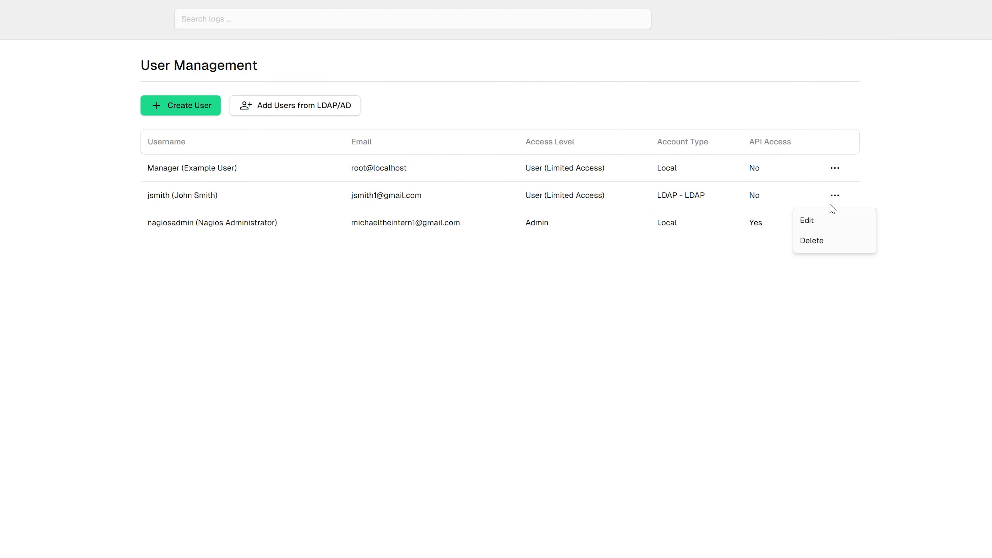
{"action": "left_click", "coordinate": [816, 227]}
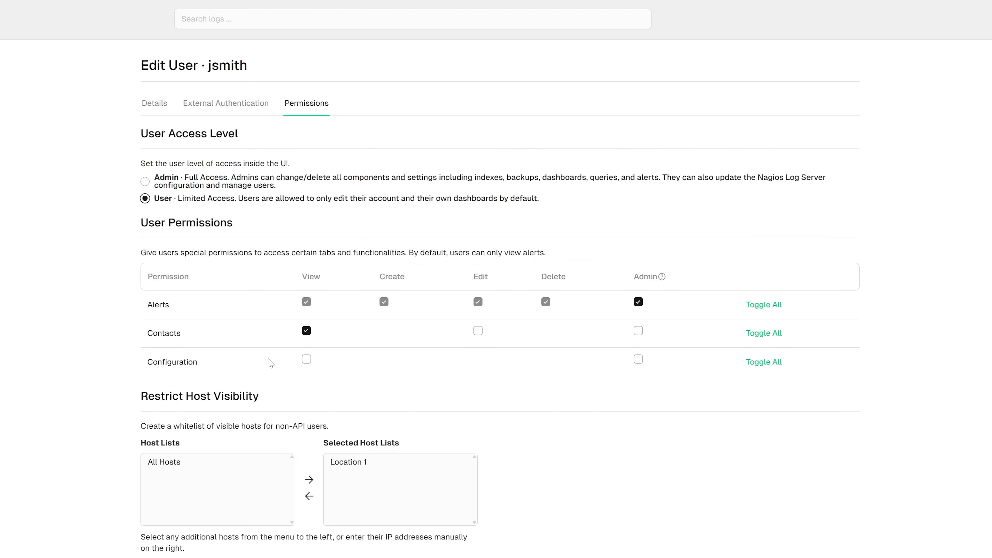
{"action": "scroll", "coordinate": [268, 380], "scroll_direction": "down", "scroll_amount": 3}
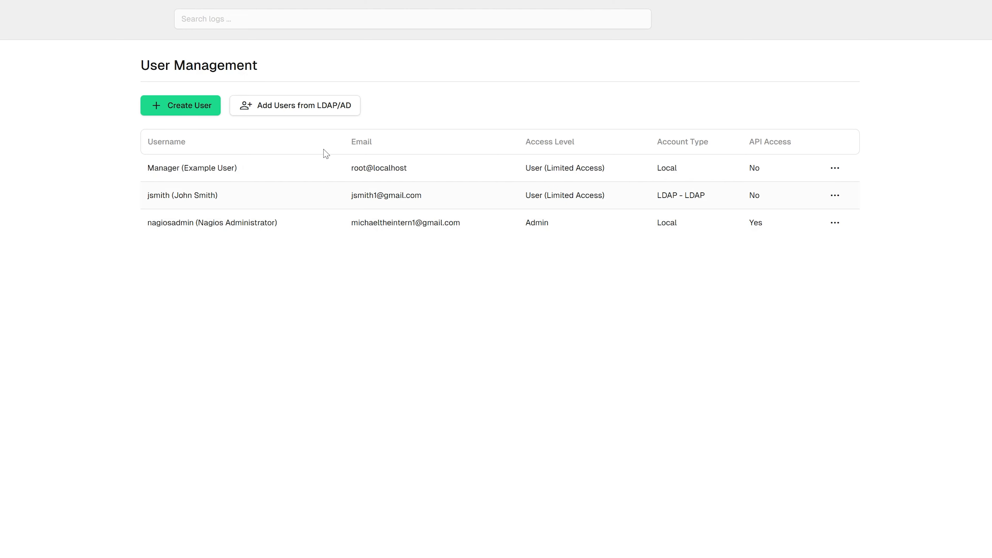
- Start an LDAP/AD user import using the LDAP server at 10.25.200.68
{"action": "left_click", "coordinate": [304, 113]}
{"action": "left_click", "coordinate": [267, 174]}
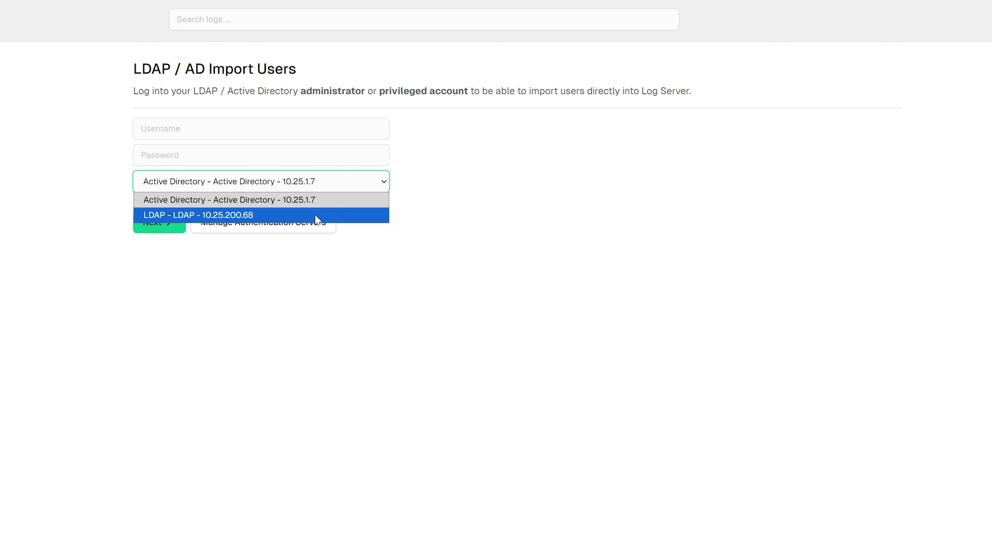
{"action": "left_click", "coordinate": [347, 220]}
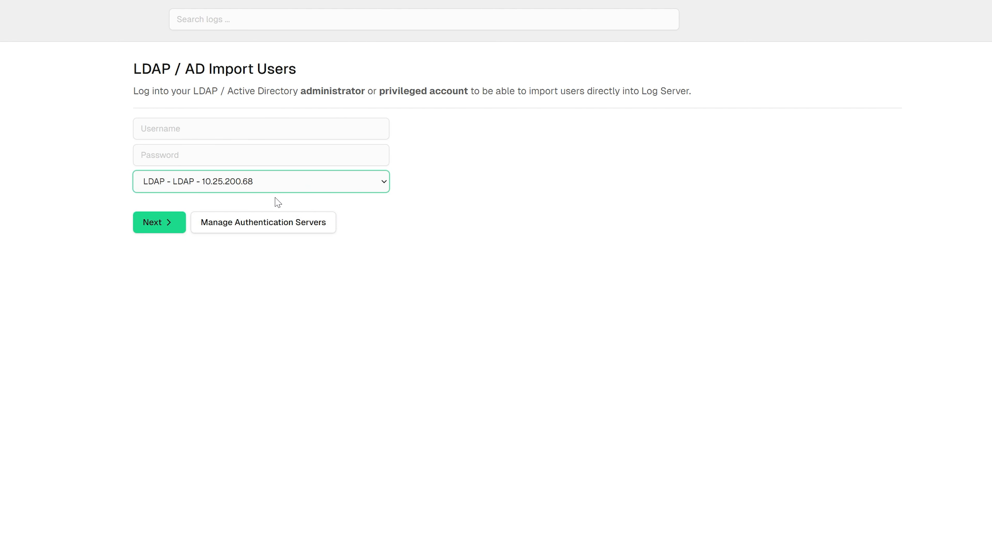
{"action": "left_click", "coordinate": [256, 229]}
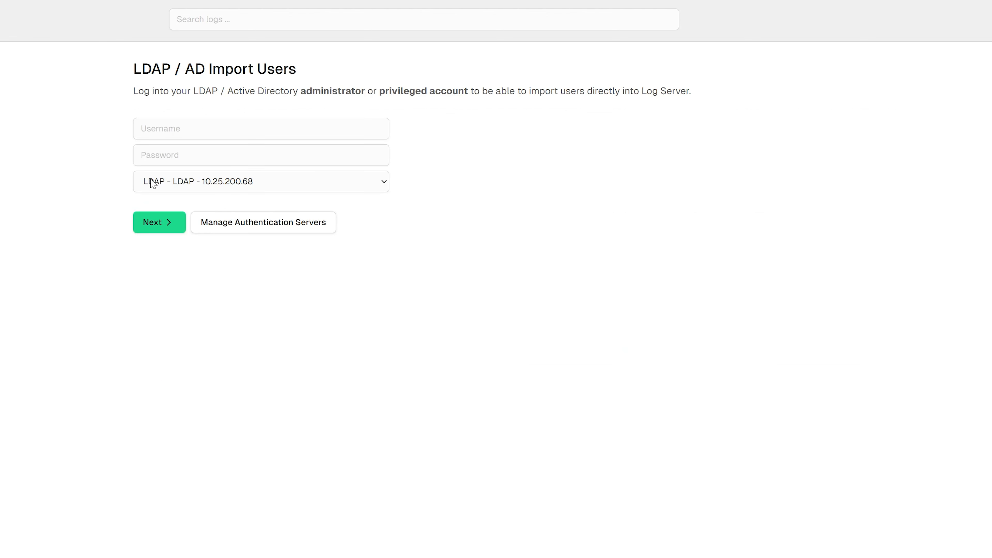
- Log in to the directory, select manowar1 from Research, development and support, and add it
{"action": "left_click", "coordinate": [168, 129]}
{"action": "type", "text": "Manager"}
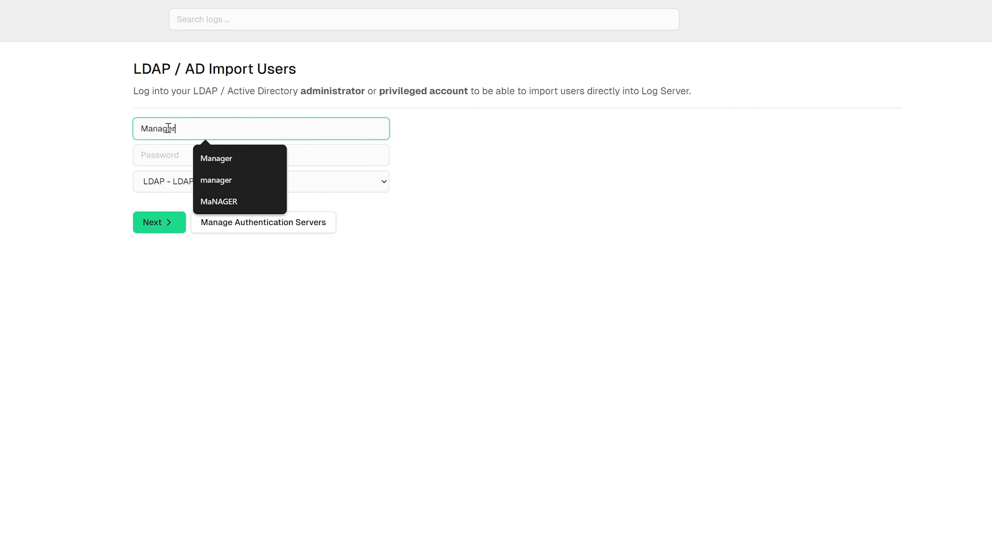
{"action": "left_click", "coordinate": [168, 154]}
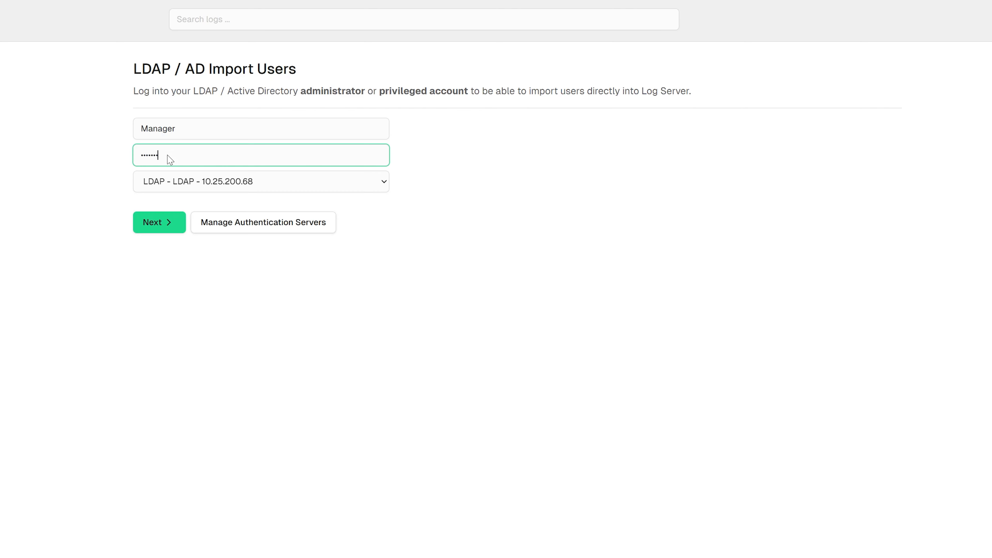
{"action": "key", "text": "Return"}
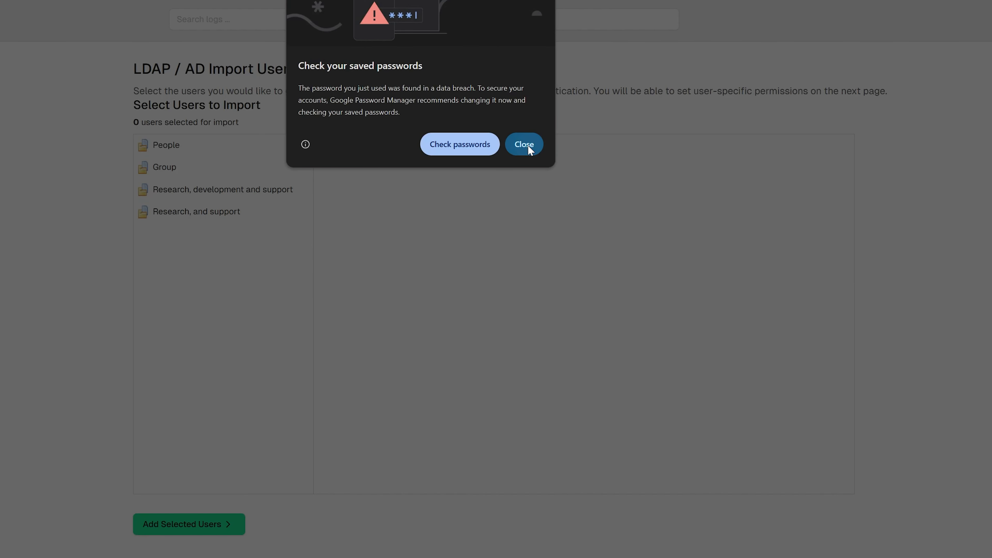
{"action": "left_click", "coordinate": [524, 144]}
{"action": "left_click", "coordinate": [231, 191]}
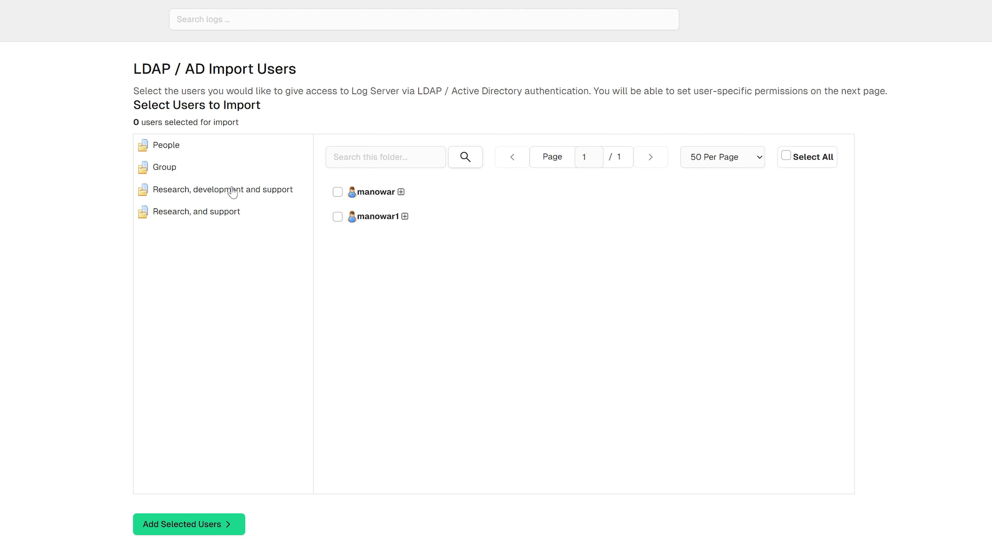
{"action": "left_click", "coordinate": [337, 217]}
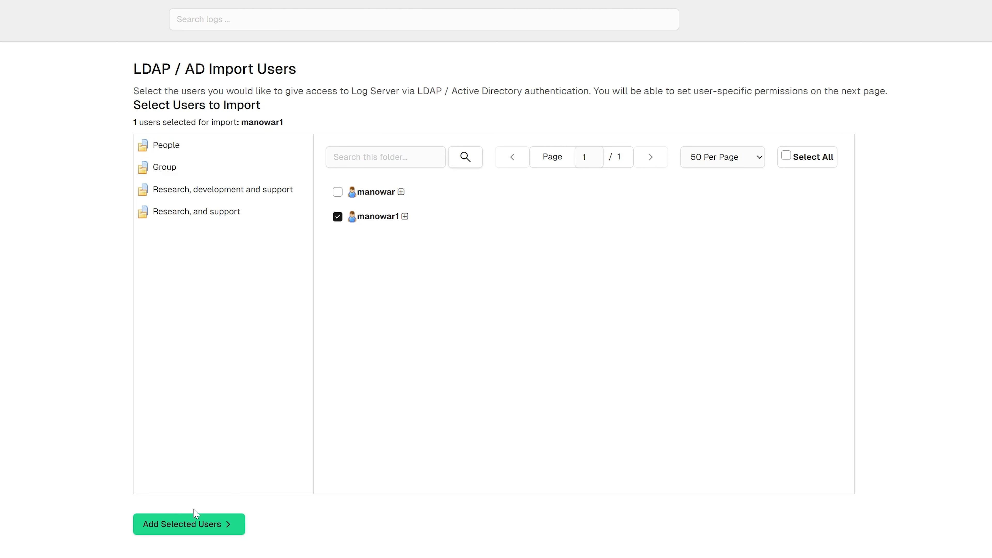
{"action": "left_click", "coordinate": [193, 526]}
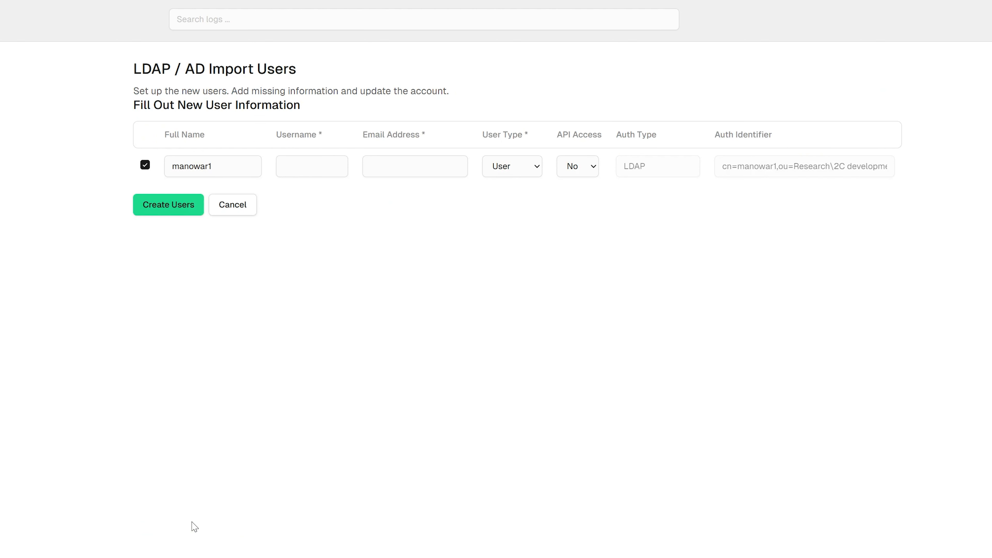